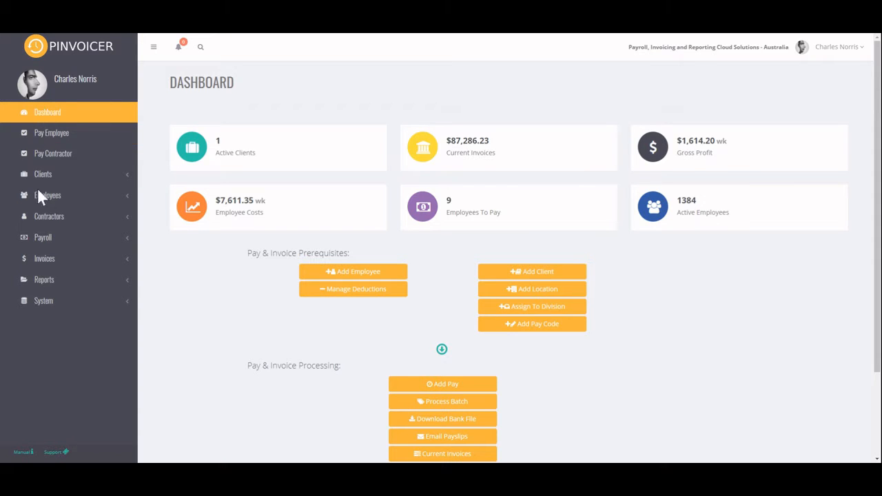
# - Open the Gross Profit by Week Ending report from the graph reports in the sales reports
pyautogui.click(44, 280)
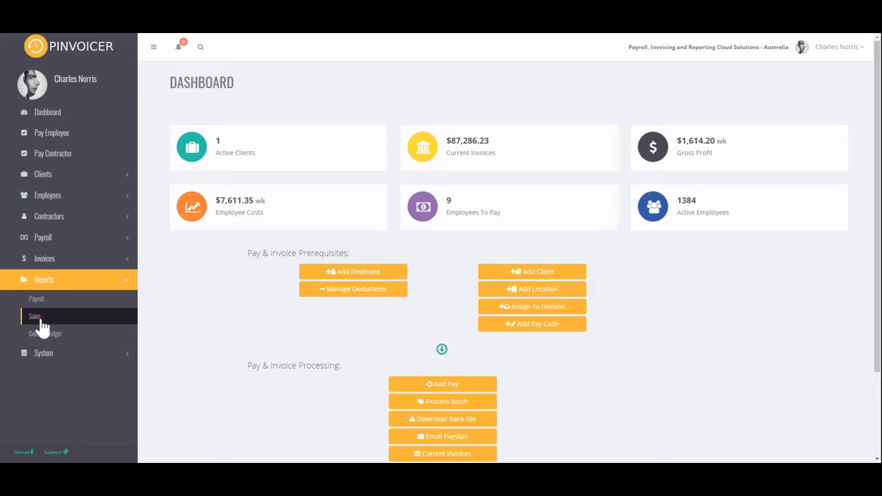
pyautogui.click(40, 319)
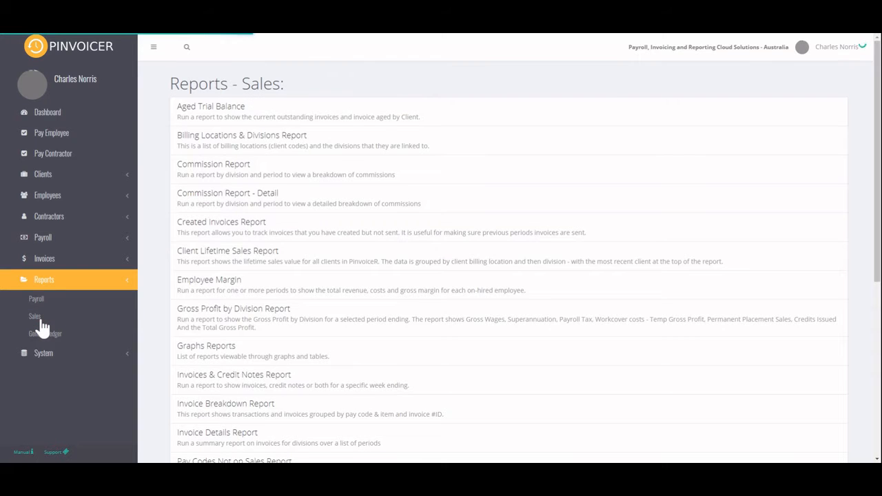
pyautogui.click(216, 353)
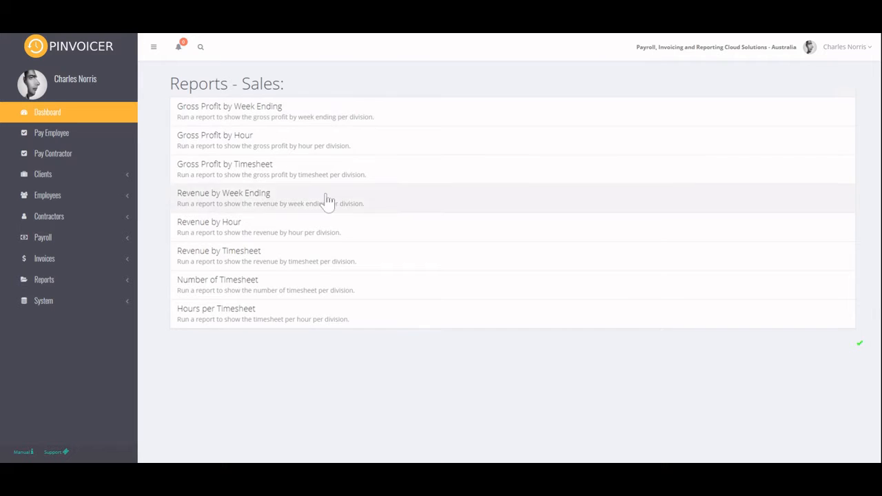
pyautogui.click(319, 124)
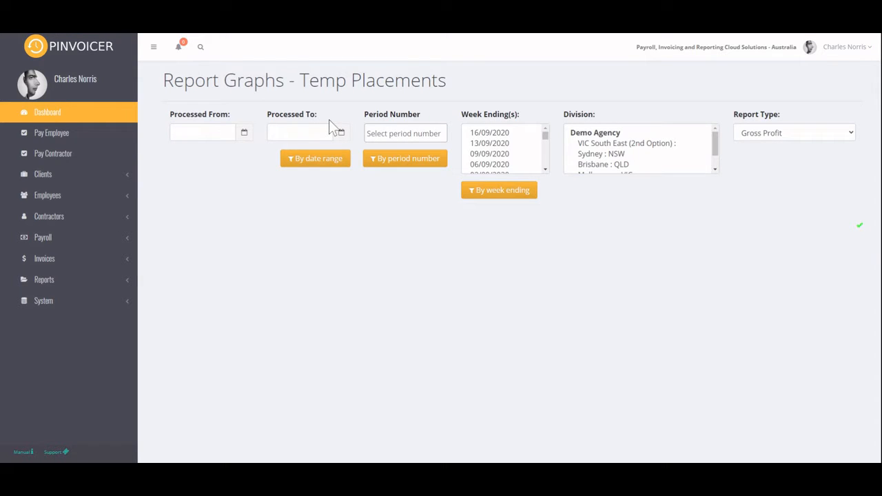
# - Keep the report type as Gross Profit and select the Sydney, Brisbane and Melbourne divisions
pyautogui.click(805, 137)
pyautogui.moveTo(617, 155)
pyautogui.mouseDown()
pyautogui.moveTo(616, 169)
pyautogui.moveTo(622, 148)
pyautogui.moveTo(622, 157)
pyautogui.mouseUp()
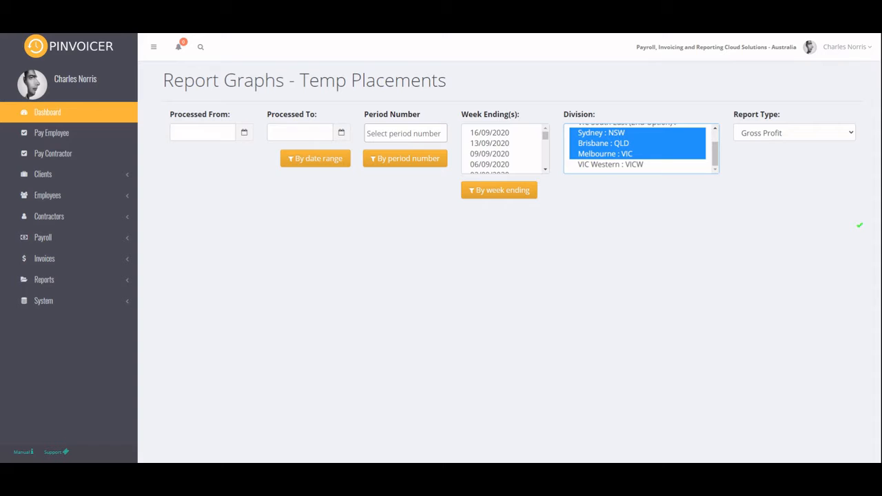
pyautogui.click(405, 133)
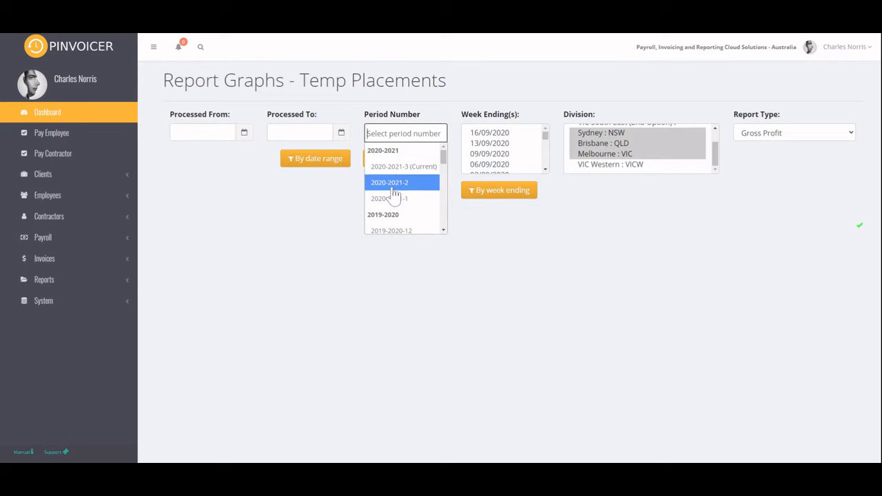
pyautogui.click(428, 98)
pyautogui.click(189, 132)
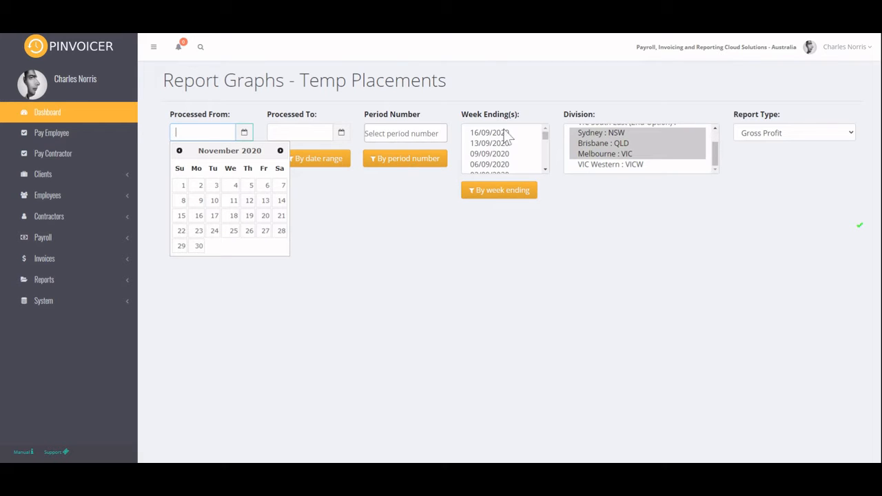
pyautogui.click(526, 89)
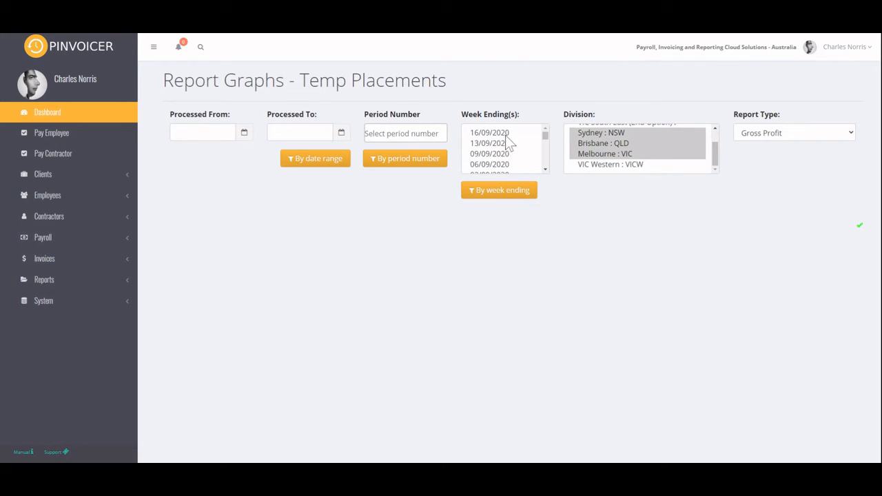
# - Select the week endings from 23/08/2020 to 16/09/2020, graph gross profit by week ending, and review the chart and table
pyautogui.moveTo(506, 136)
pyautogui.mouseDown()
pyautogui.moveTo(498, 169)
pyautogui.moveTo(501, 138)
pyautogui.mouseUp()
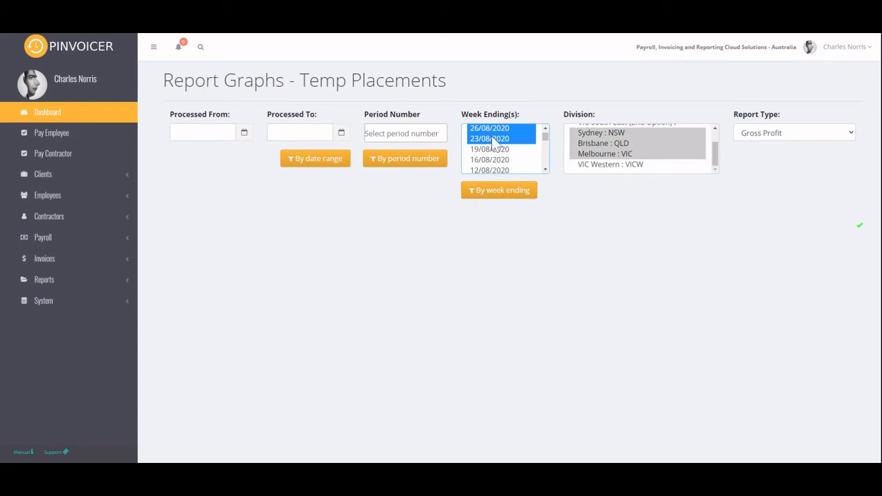
pyautogui.click(499, 193)
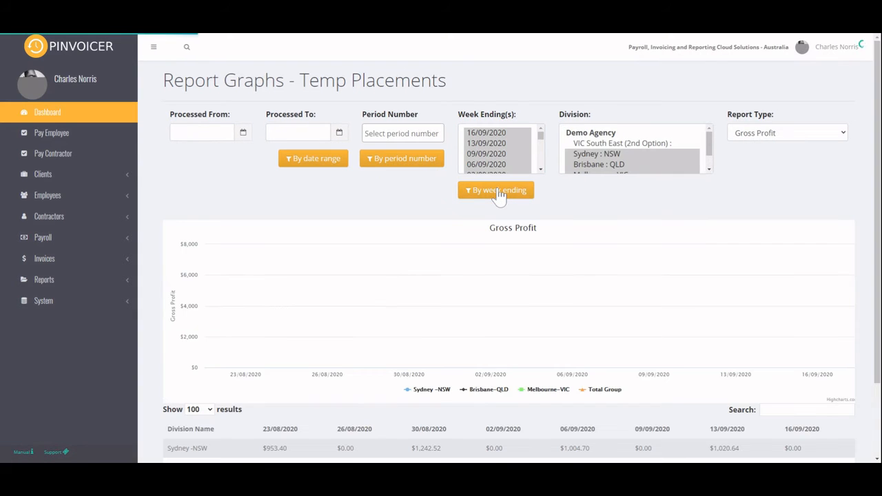
pyautogui.scroll(-1, 576, 224)
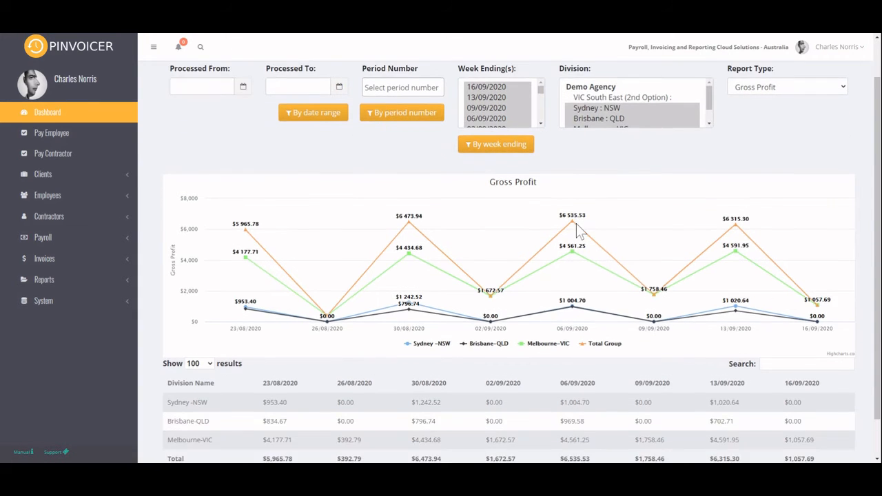
pyautogui.scroll(-1, 601, 221)
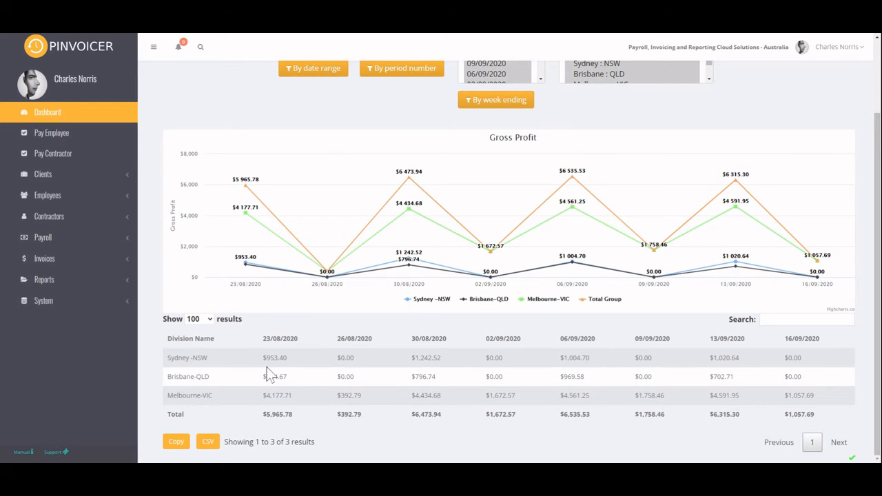
# - Change the report type to Revenue, regenerate the graph by week ending, and review the chart and division table
pyautogui.scroll(2, 400, 402)
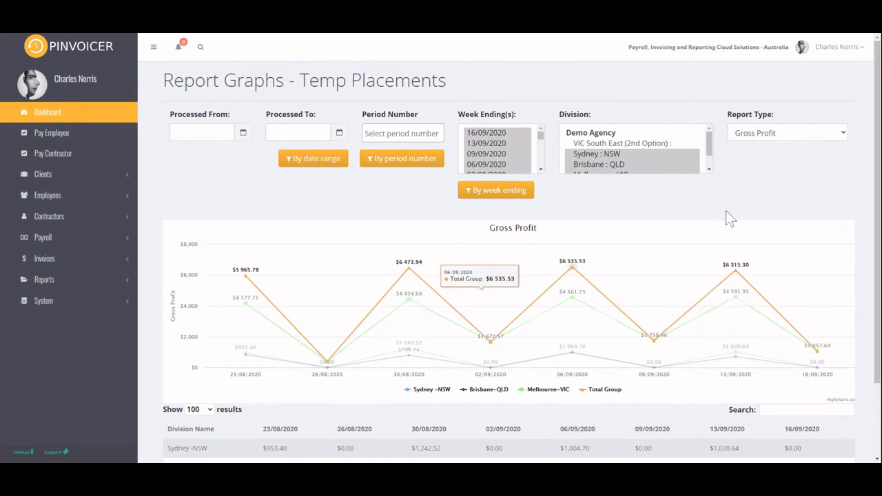
pyautogui.click(797, 135)
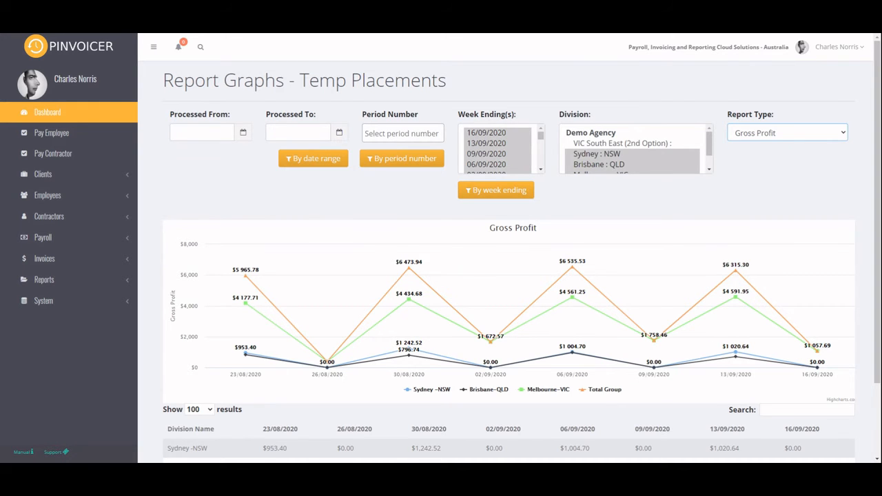
pyautogui.click(750, 197)
pyautogui.click(493, 195)
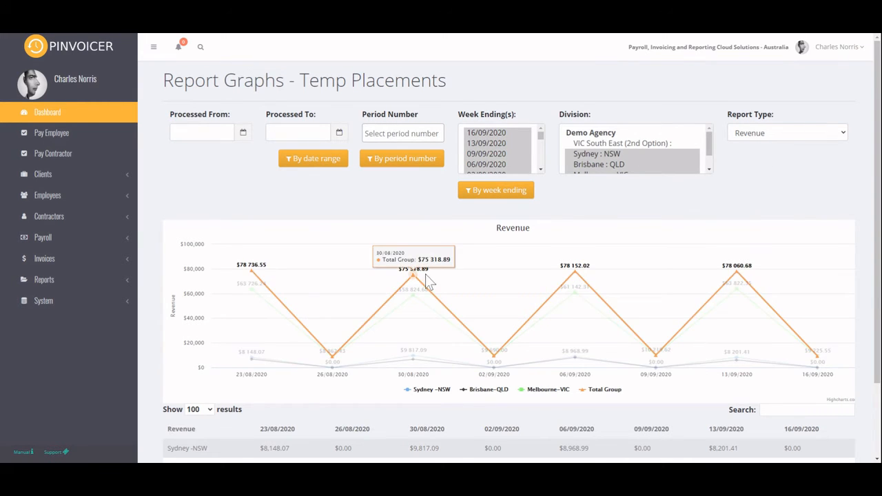
pyautogui.scroll(-1, 631, 391)
pyautogui.scroll(-1, 632, 392)
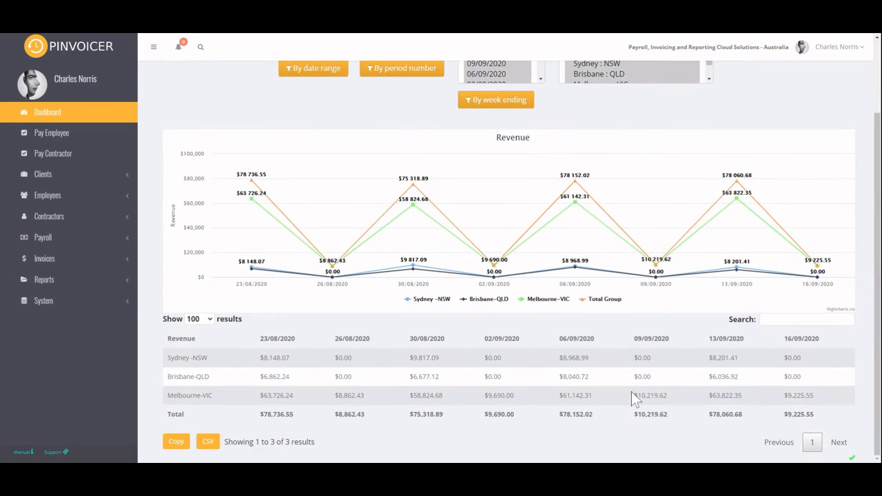
# - Change the report type to Number of Timesheet and review the chart and table for the selected divisions and week endings
pyautogui.scroll(2, 631, 391)
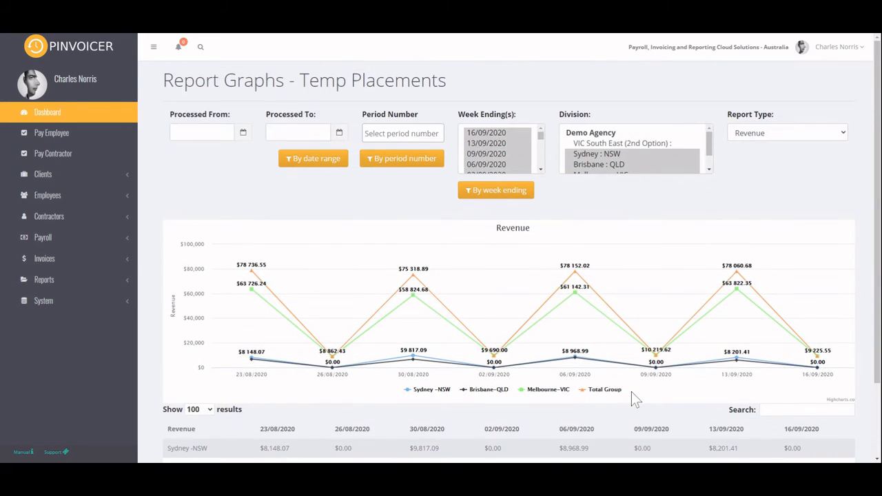
pyautogui.click(768, 135)
pyautogui.click(766, 157)
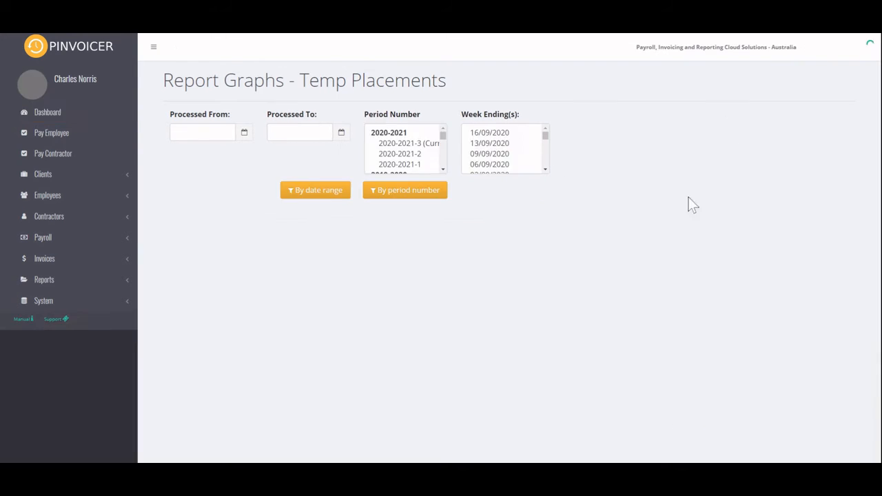
pyautogui.scroll(-1, 502, 276)
pyautogui.scroll(-1, 502, 276)
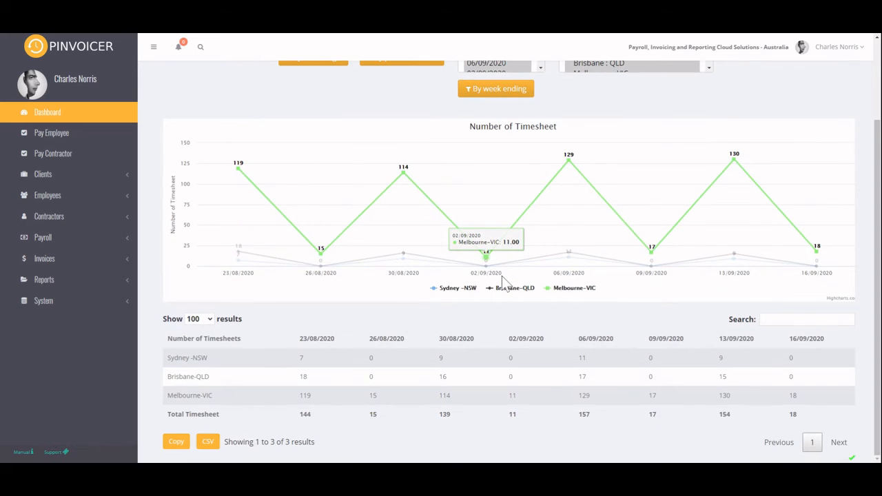
pyautogui.scroll(2, 502, 276)
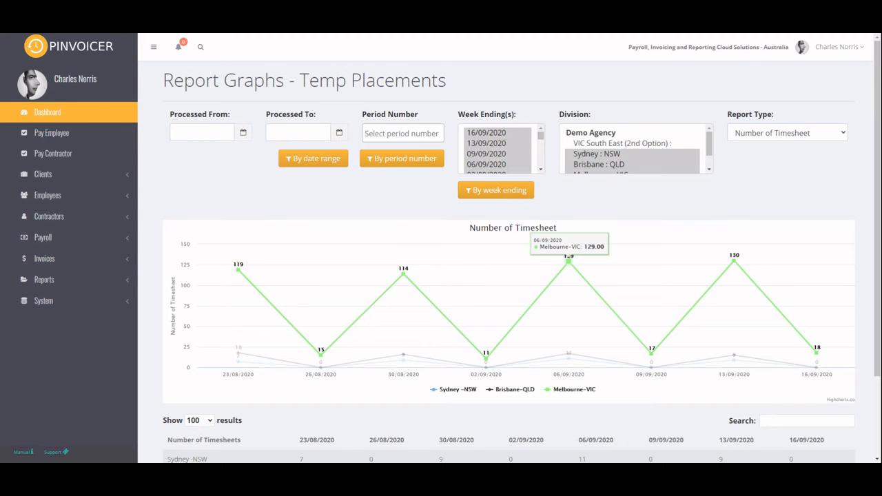
pyautogui.scroll(-2, 634, 229)
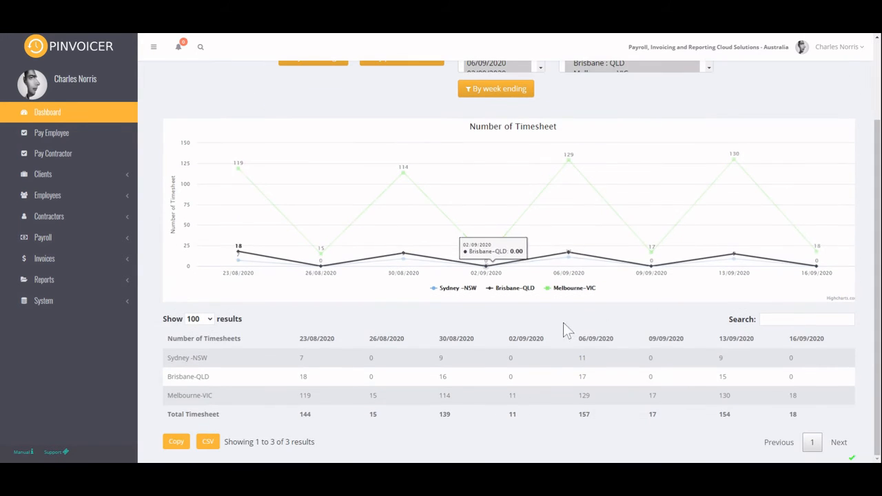
# - Add periods 2020-2021-3 (Current), 2020-2021-2 and 2020-2021-1 to the period number filter
pyautogui.scroll(2, 736, 293)
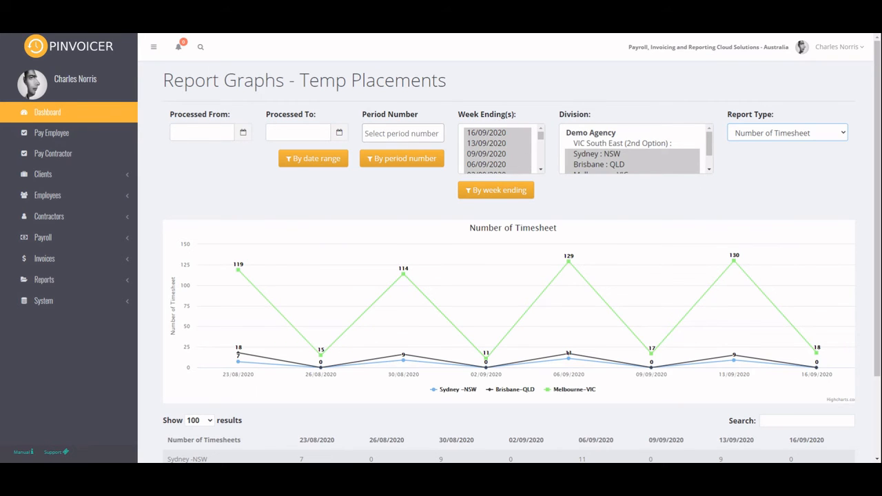
pyautogui.click(403, 133)
pyautogui.click(389, 177)
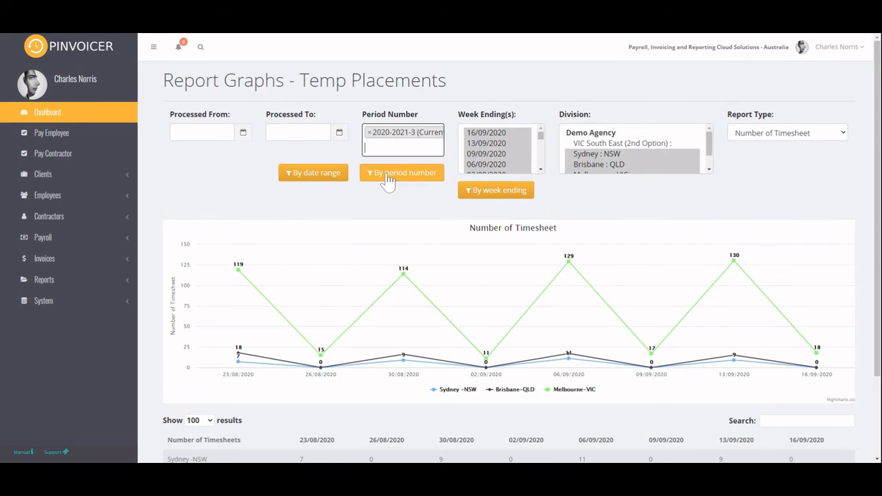
pyautogui.click(401, 146)
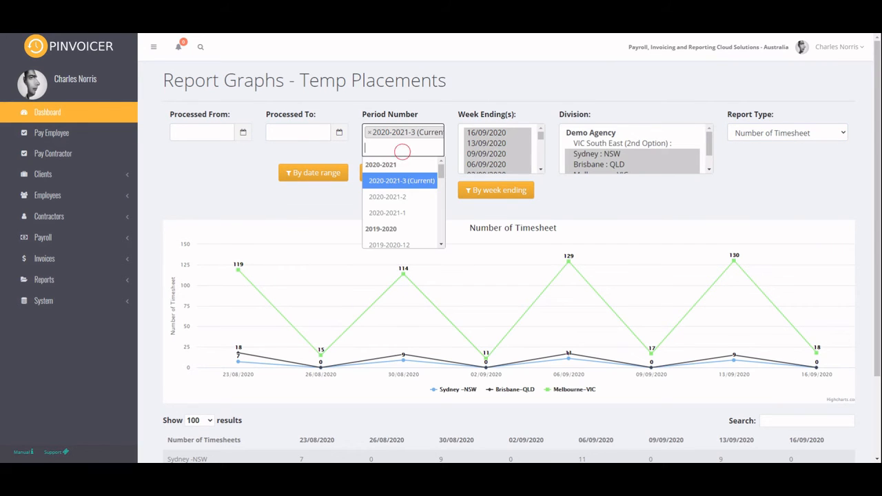
pyautogui.click(389, 199)
pyautogui.click(414, 147)
pyautogui.click(390, 213)
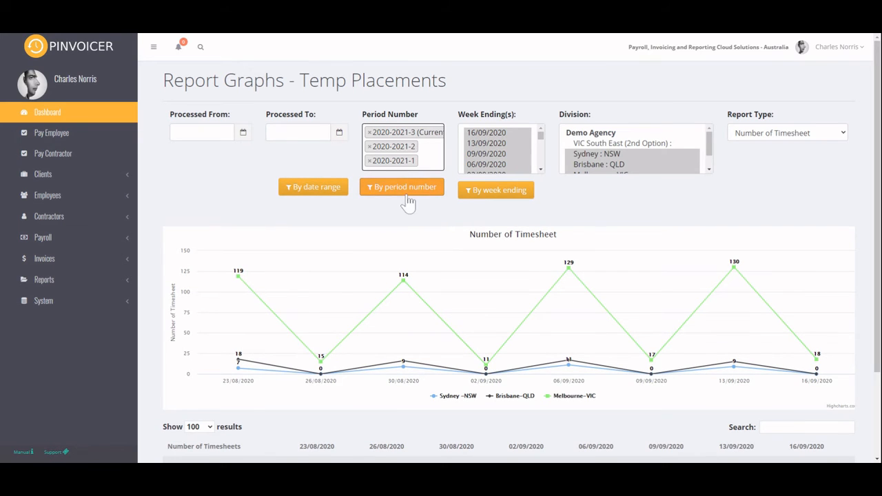
# - Set the report type to Gross Profit, graph it by period number, and review the chart and table
pyautogui.click(799, 138)
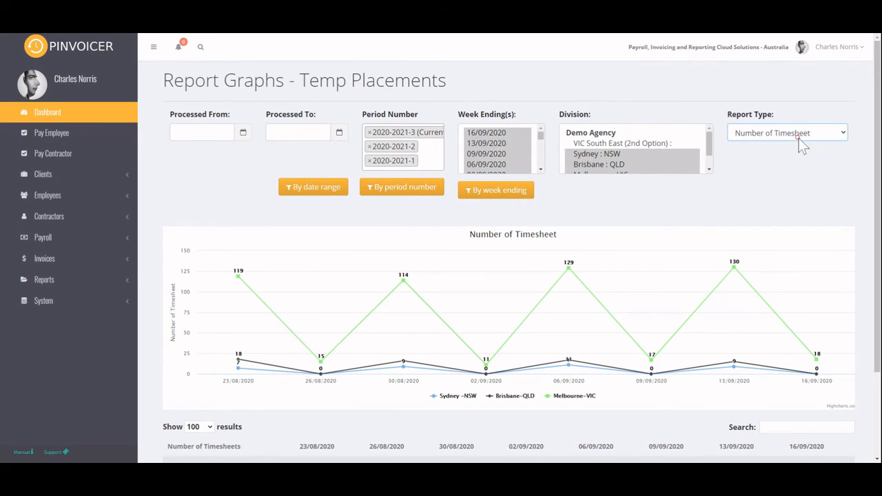
pyautogui.click(771, 140)
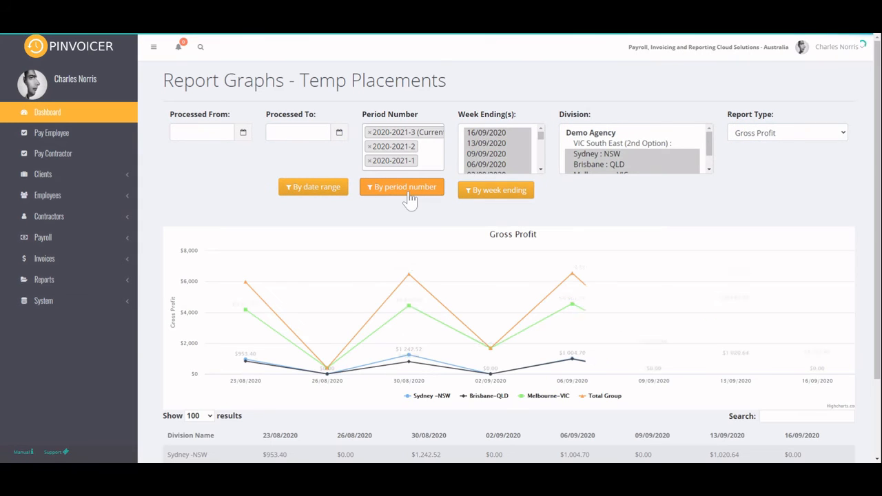
pyautogui.click(406, 189)
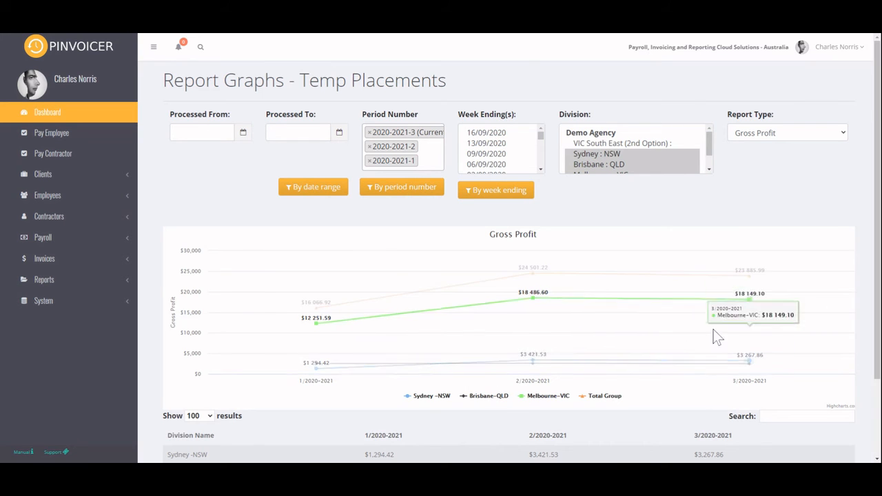
pyautogui.scroll(-2, 515, 420)
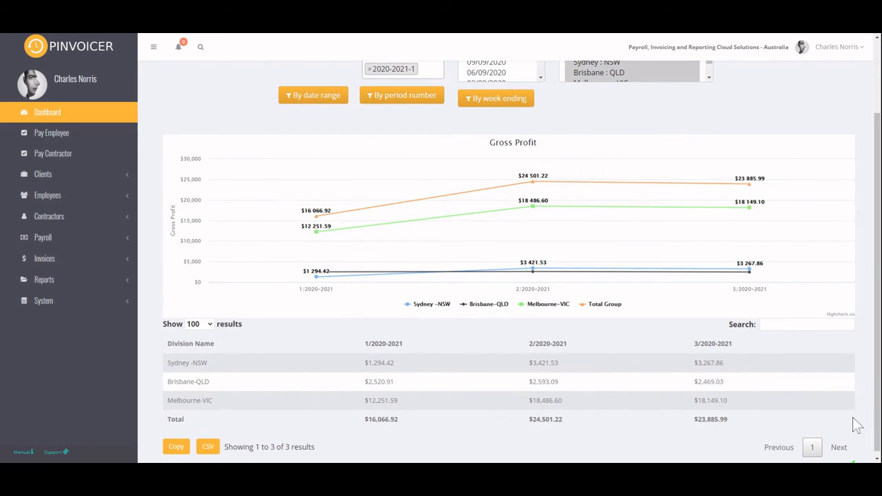
pyautogui.scroll(-1, 806, 413)
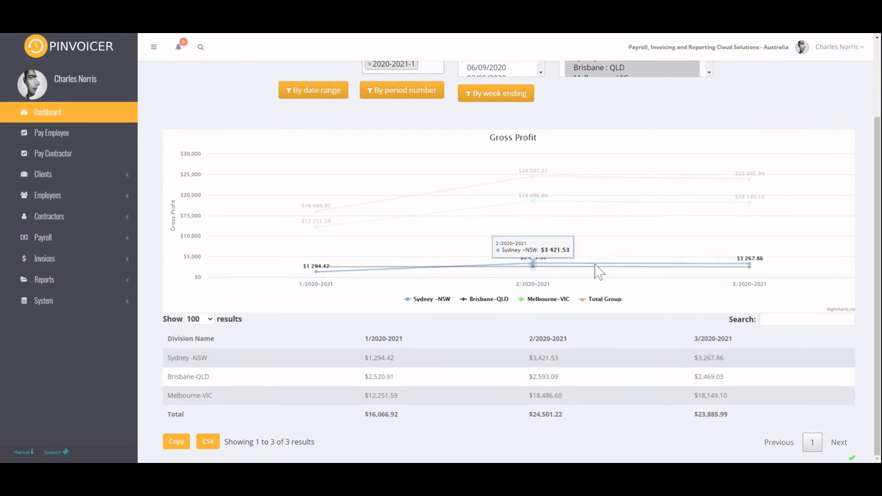
pyautogui.moveTo(526, 166)
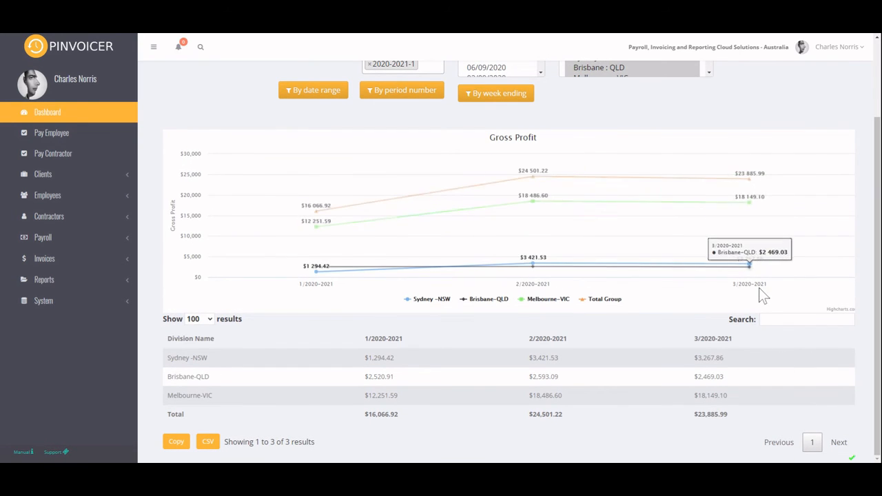
# - Set the processed date range from 01/01/2020 to 30/11/2020
pyautogui.scroll(3, 496, 193)
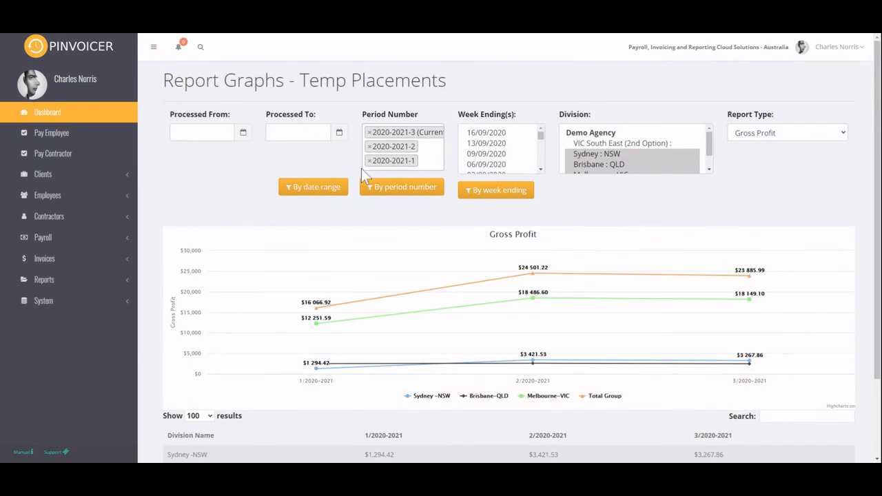
pyautogui.click(188, 132)
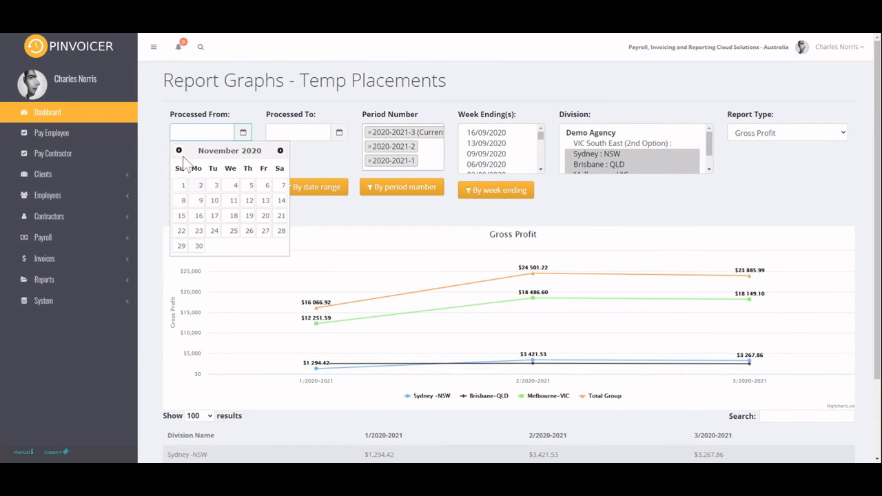
pyautogui.click(179, 150)
pyautogui.click(182, 153)
pyautogui.click(182, 153)
pyautogui.click(182, 153)
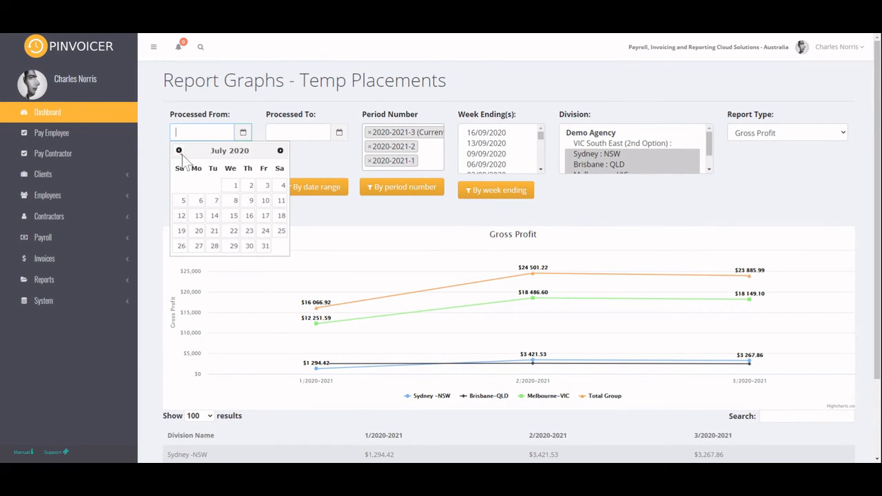
pyautogui.click(182, 153)
pyautogui.click(182, 153)
pyautogui.click(182, 153)
pyautogui.click(180, 151)
pyautogui.click(181, 152)
pyautogui.click(181, 152)
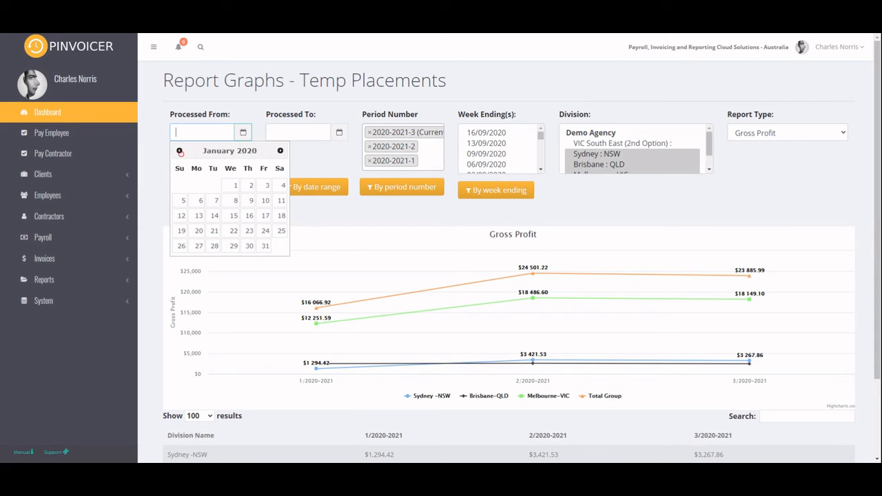
pyautogui.click(231, 184)
pyautogui.click(328, 131)
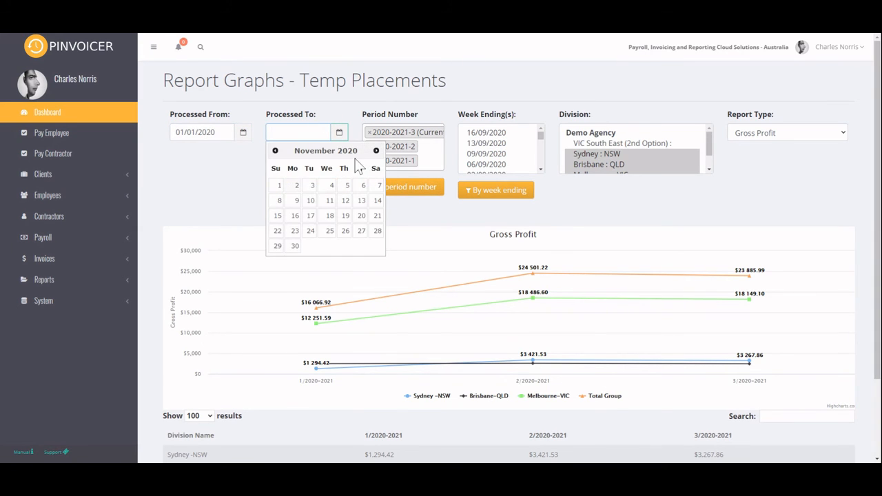
pyautogui.click(294, 246)
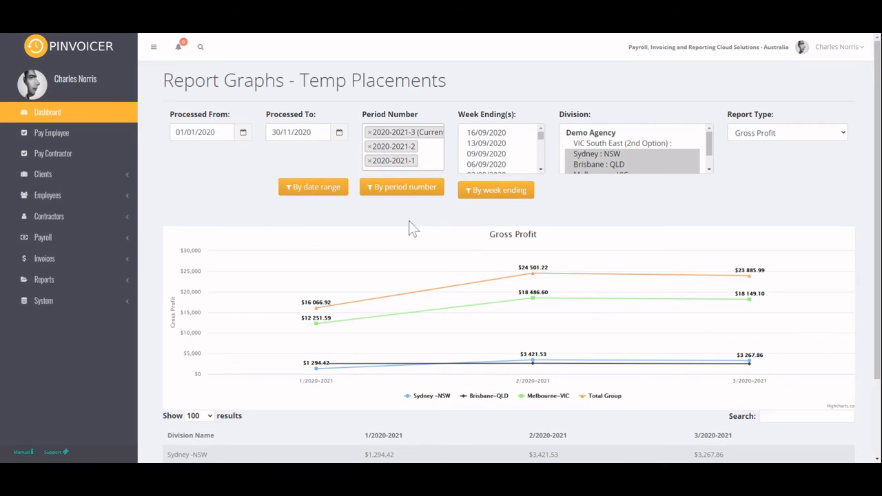
# - Graph gross profit by date range for the selected divisions and review the chart and division table
pyautogui.click(313, 192)
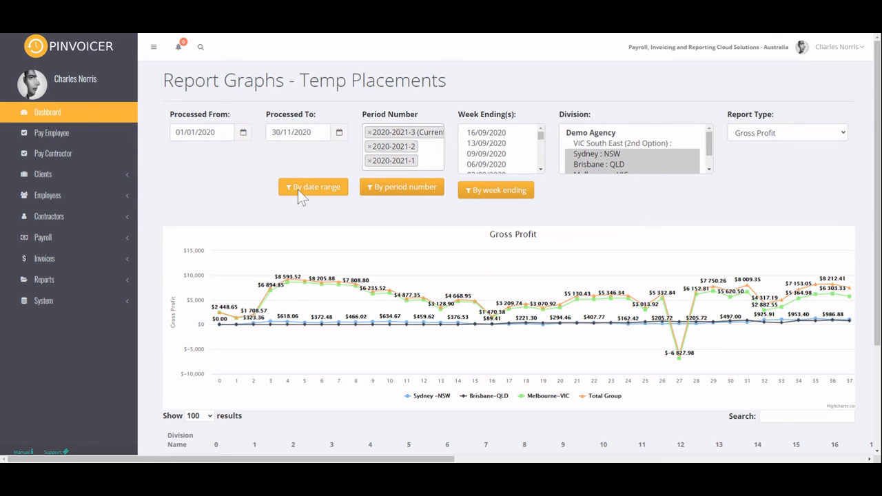
pyautogui.scroll(-1, 301, 344)
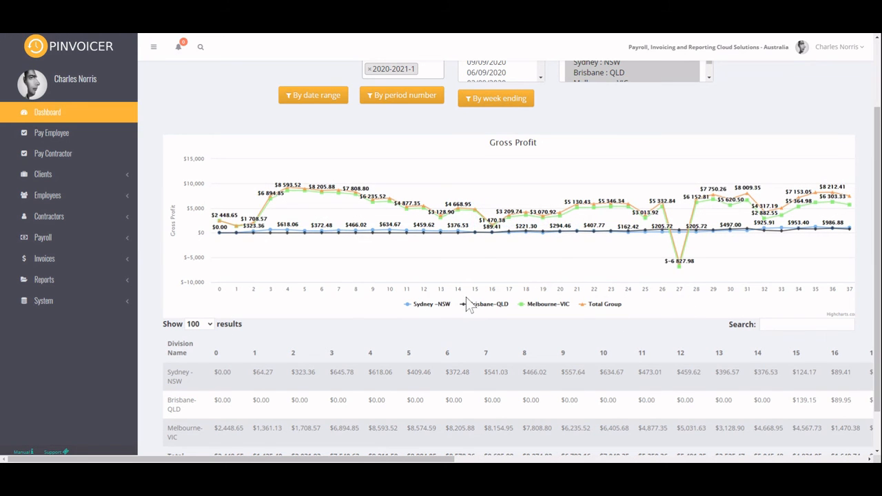
pyautogui.scroll(2, 466, 297)
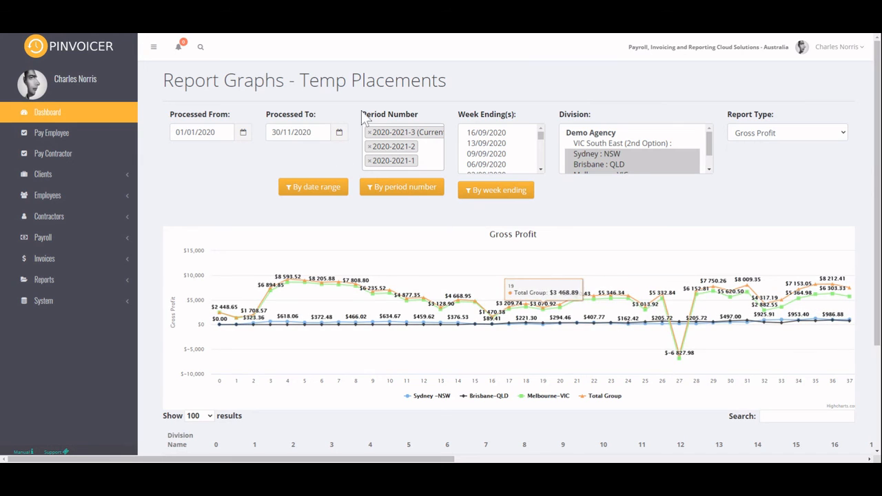
pyautogui.scroll(-3, 628, 312)
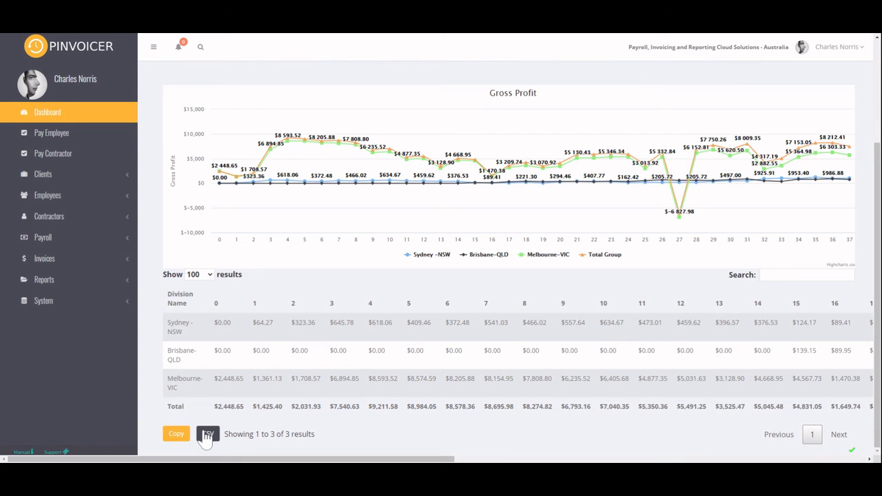
pyautogui.scroll(3, 297, 360)
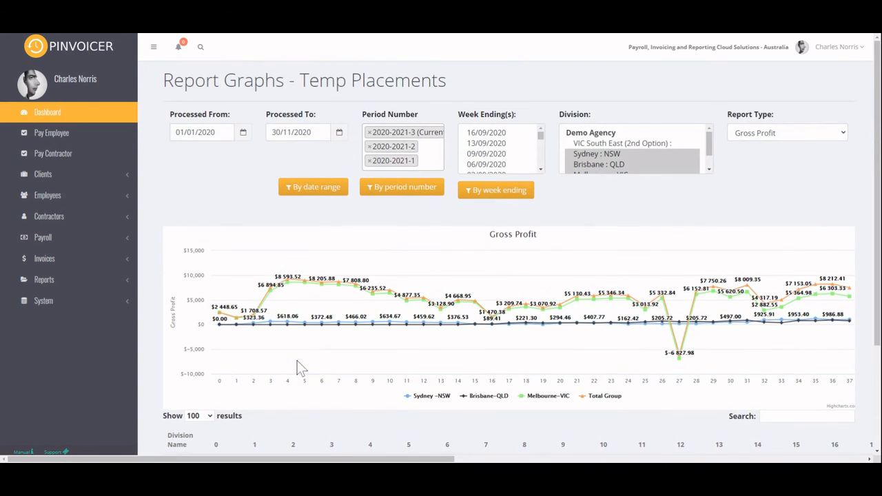